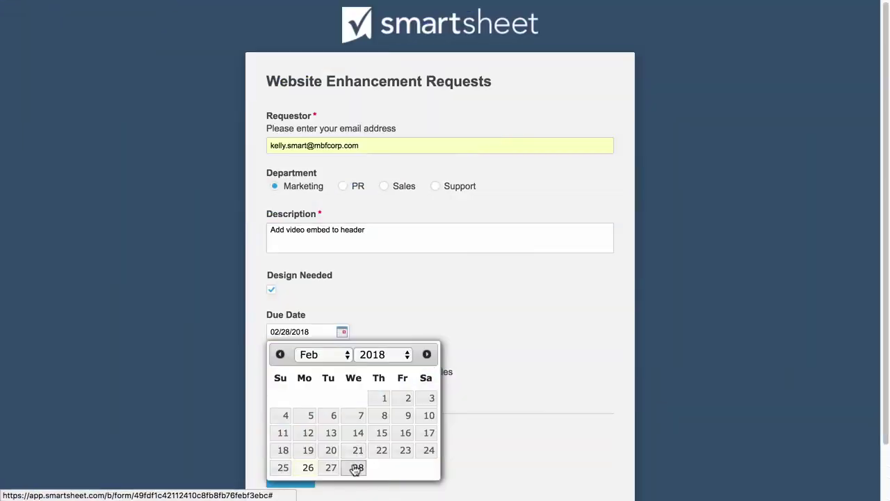
Step: Attach the February 23 screenshot to Examples and submit the sample enhancement request
left_click(419, 389)
left_click(372, 32)
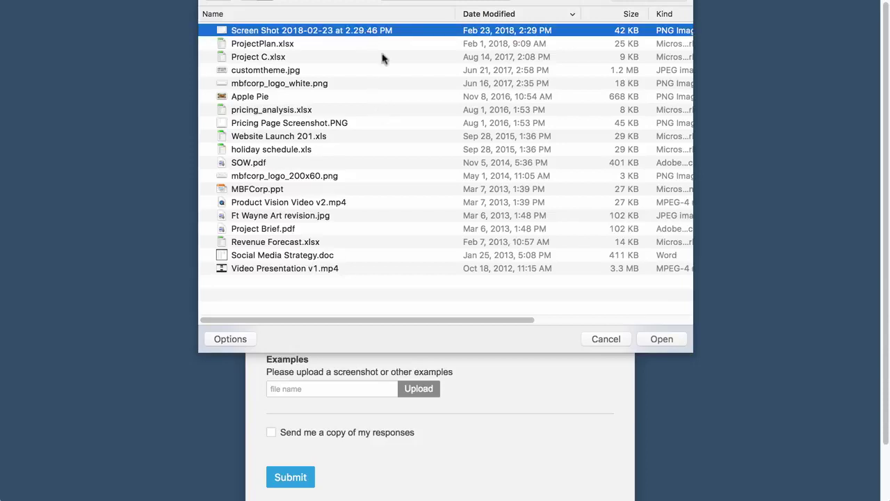
left_click(661, 339)
scroll(653, 339, "down", 4)
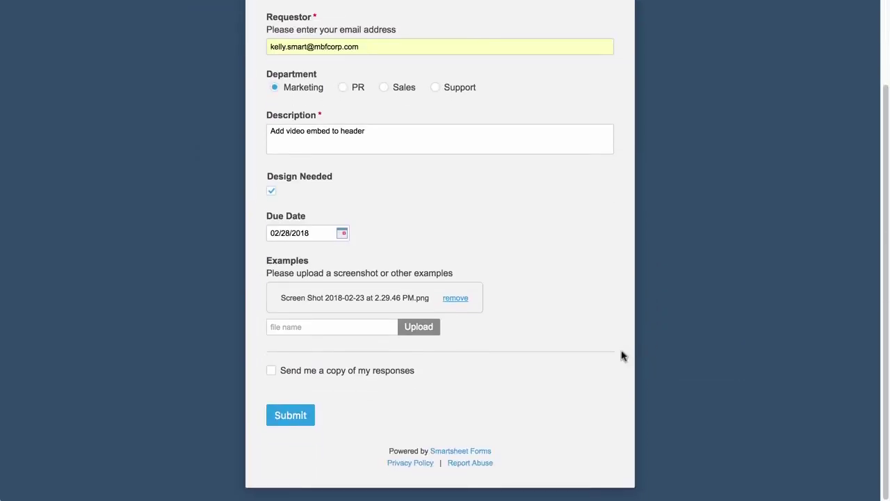
left_click(282, 415)
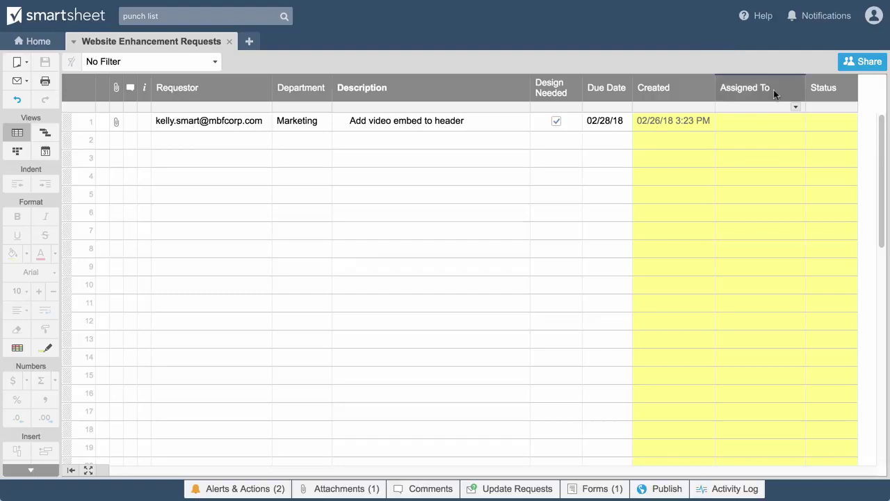
Step: Assign row 1 to a contact, enter a street address, and submit 'Exterior needs new paint'
left_click(796, 122)
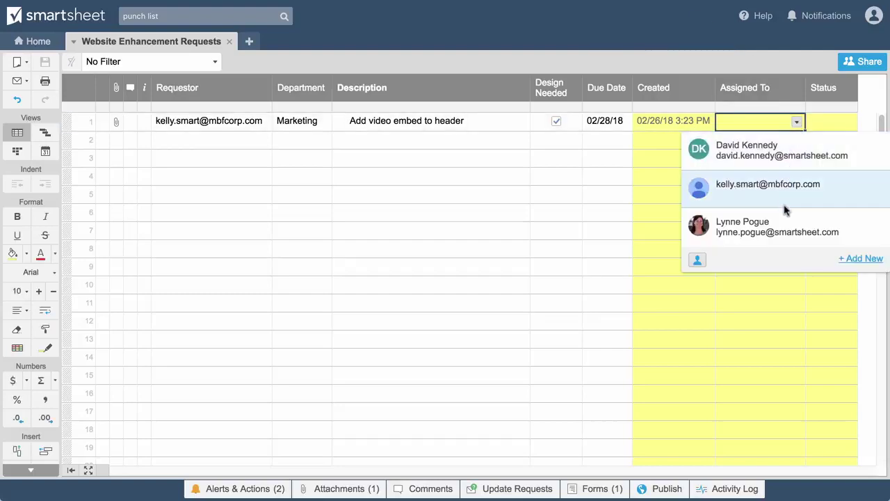
left_click(783, 221)
type("Elm")
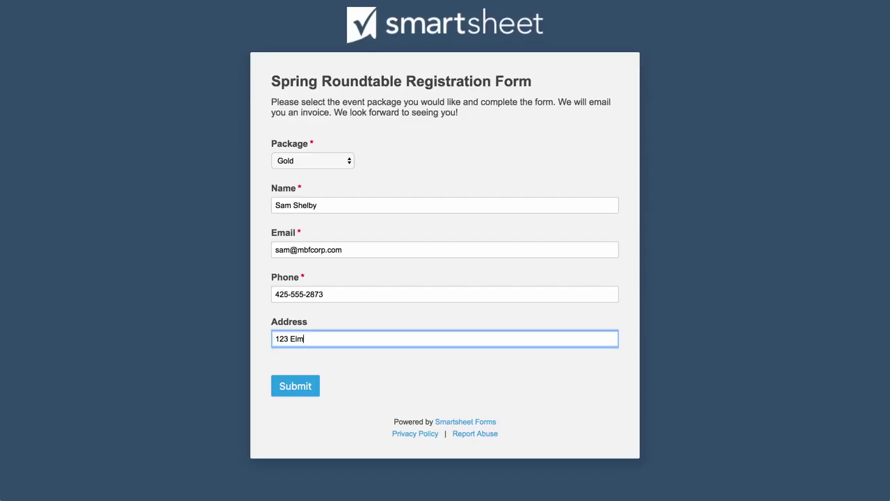
type("St, Belle")
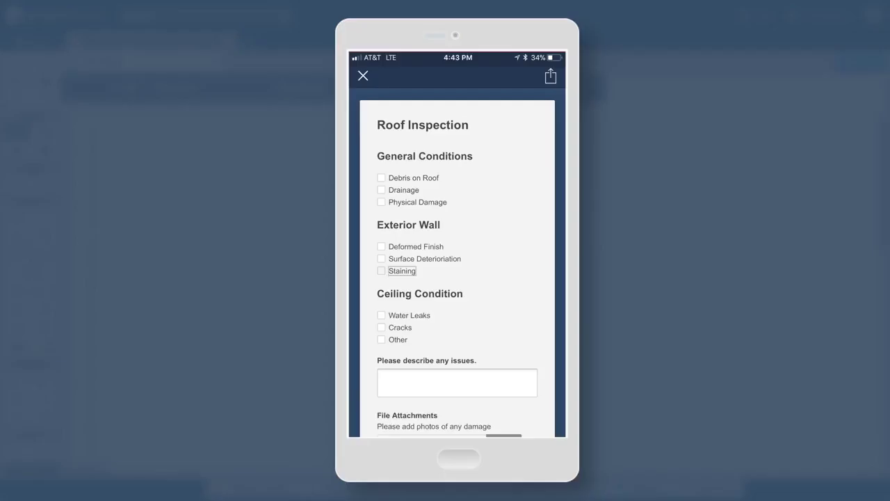
left_click(457, 382)
type("Exterior need")
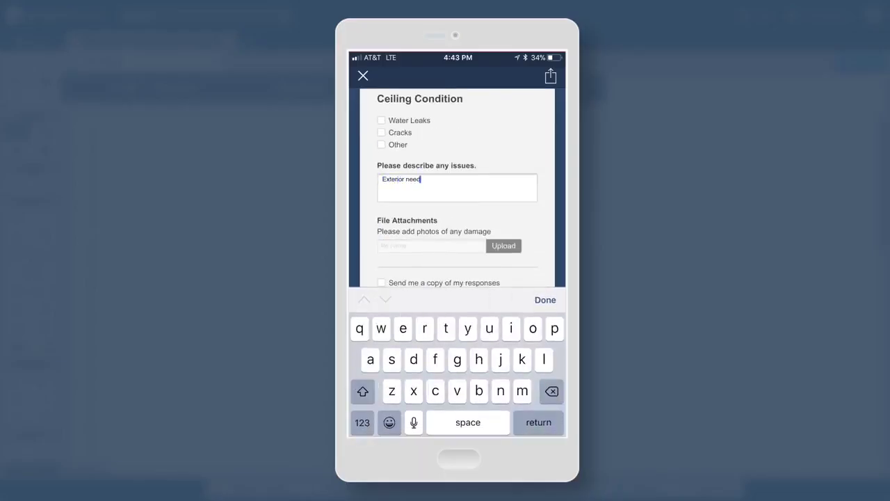
type("s new paint")
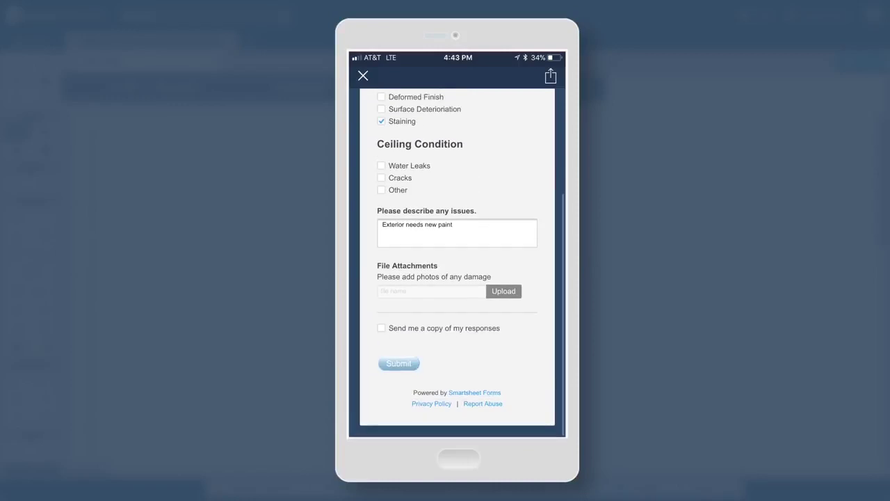
left_click(398, 363)
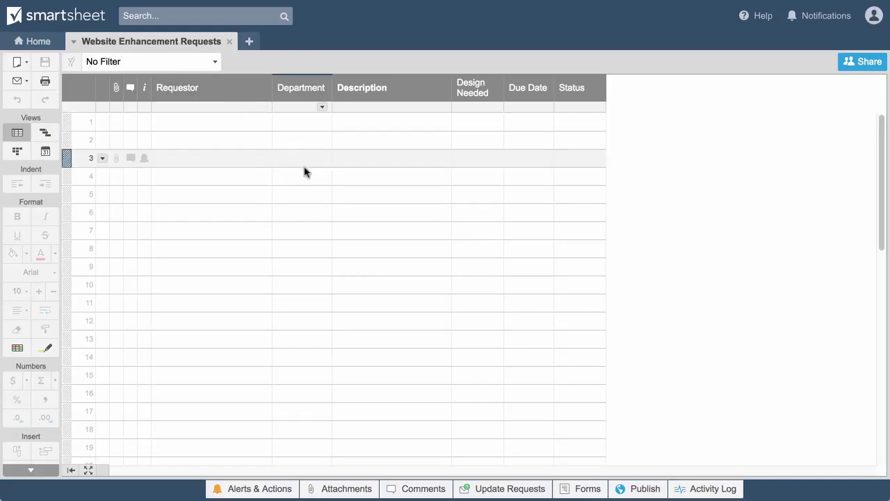
Step: Create a new form from the sheet's Forms list and select its Requestor field
left_click(565, 487)
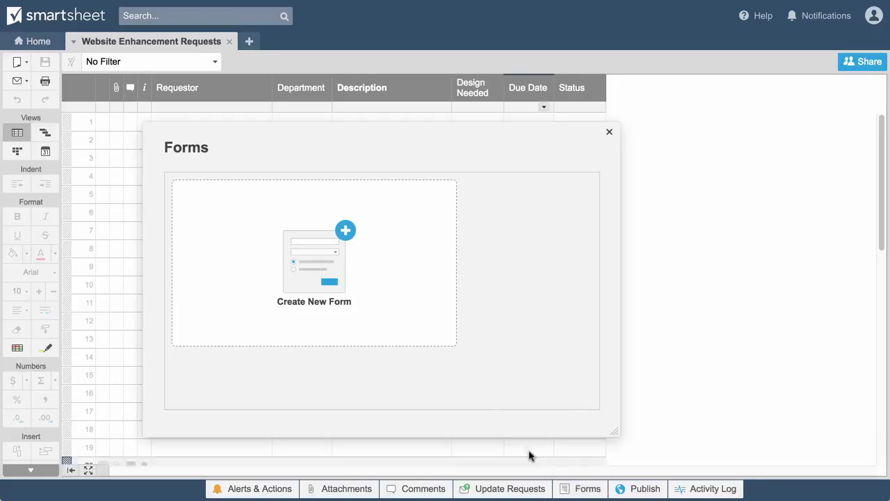
left_click(342, 261)
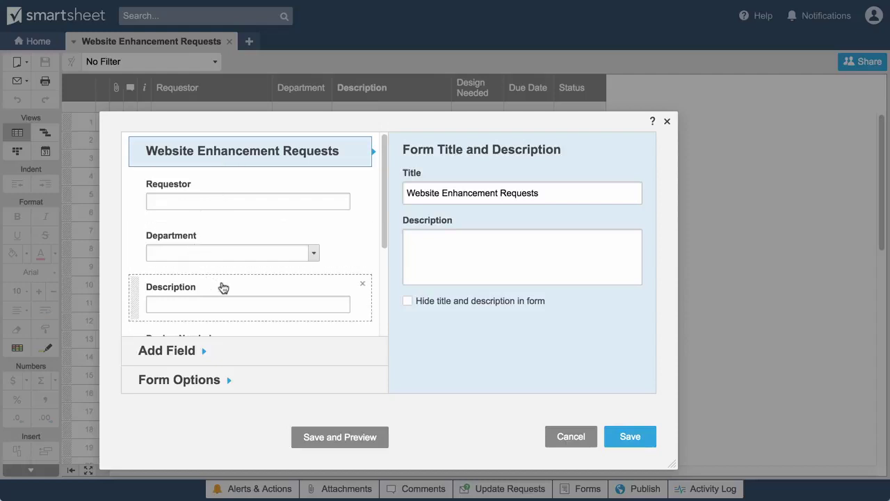
left_click(253, 196)
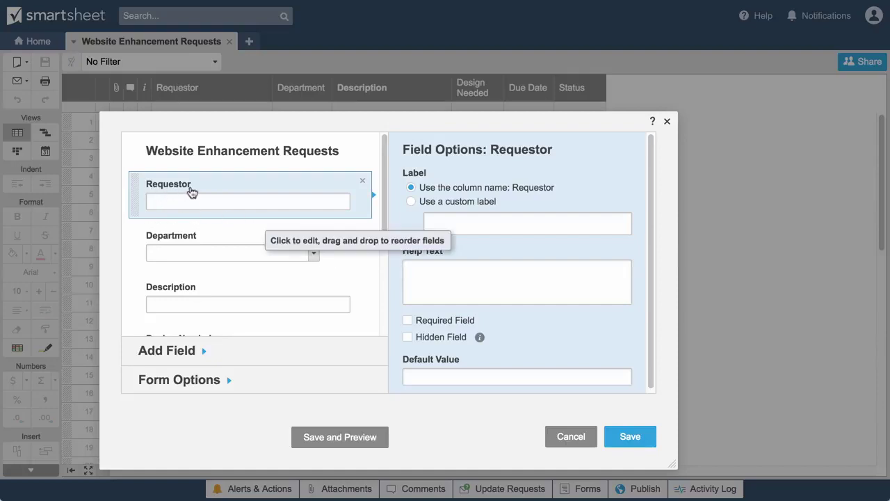
Step: Add Requestor help text 'Please enter your email address' and tick Required Field
left_click(413, 268)
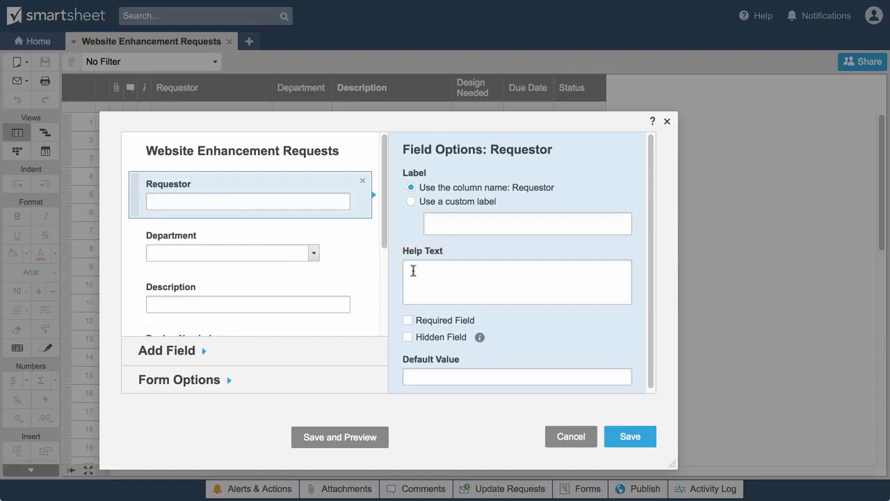
type("Please enter your email address")
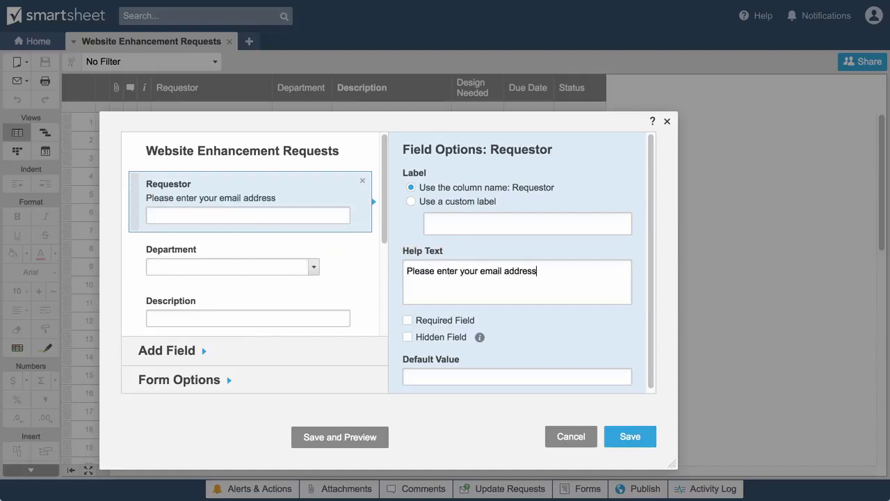
left_click(407, 321)
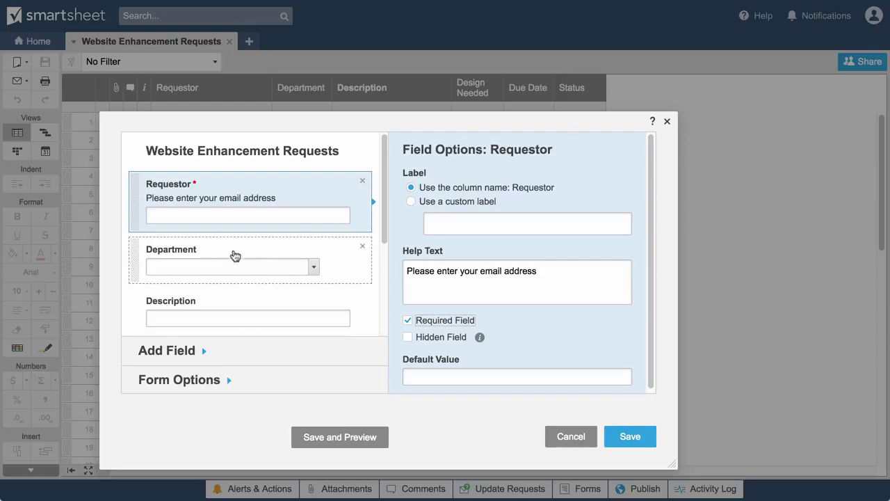
left_click(230, 255)
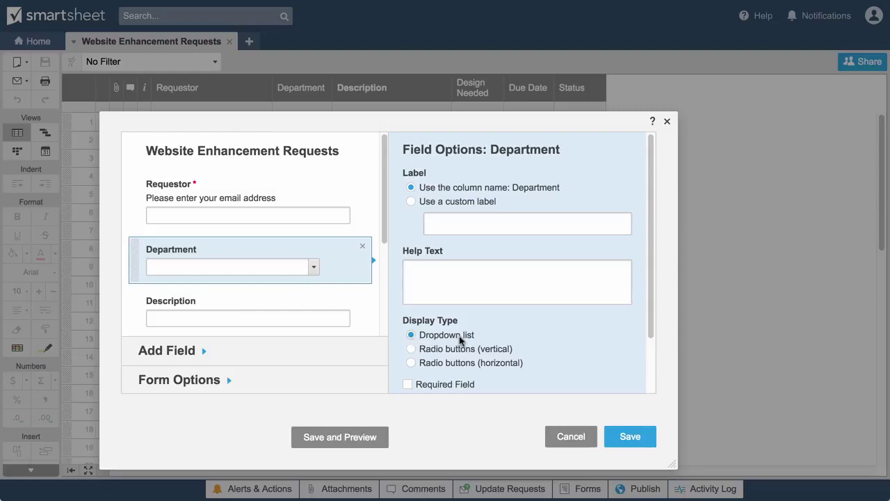
Step: Set Department to Radio buttons (horizontal) and Description to a required Multi-line text box (3 lines)
left_click(412, 363)
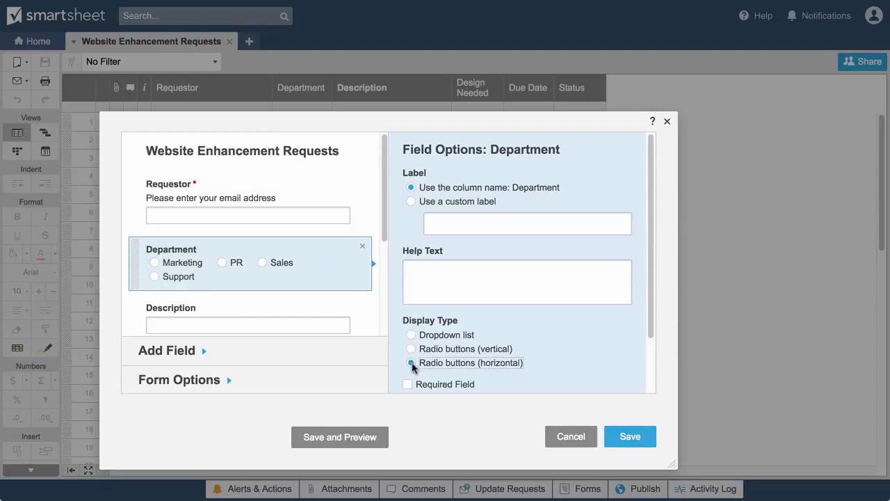
left_click_drag(390, 235, 383, 314)
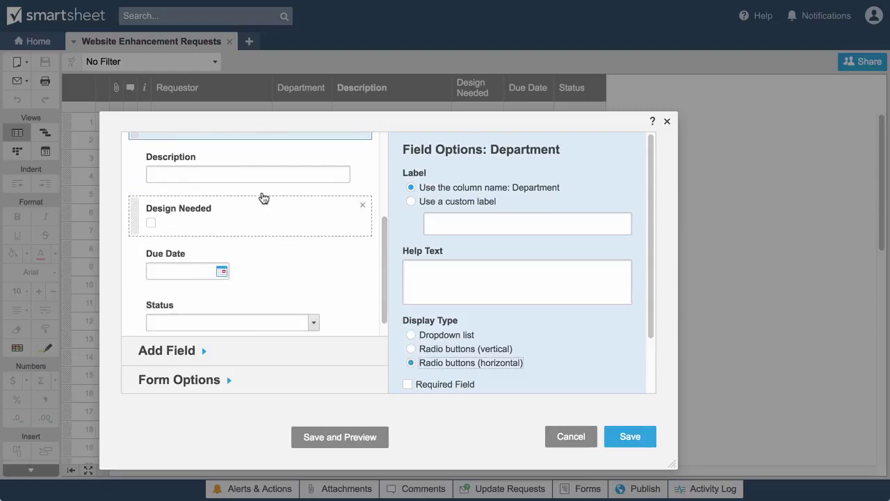
left_click(221, 161)
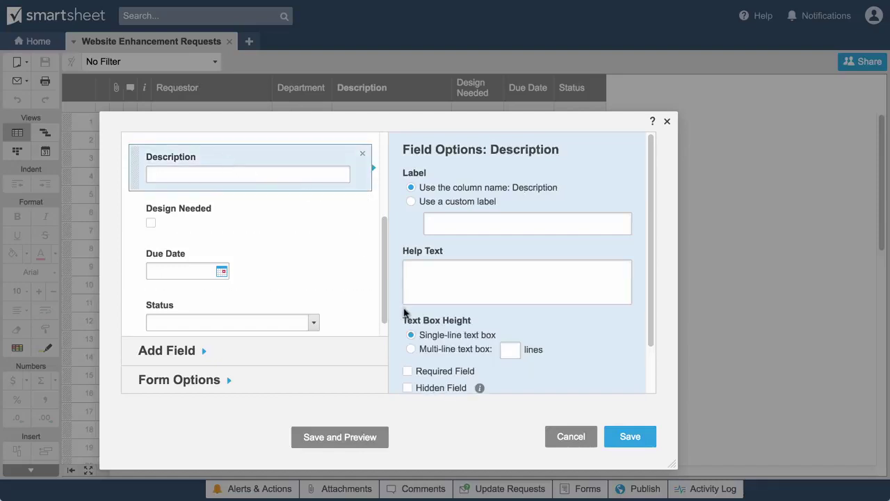
left_click(411, 349)
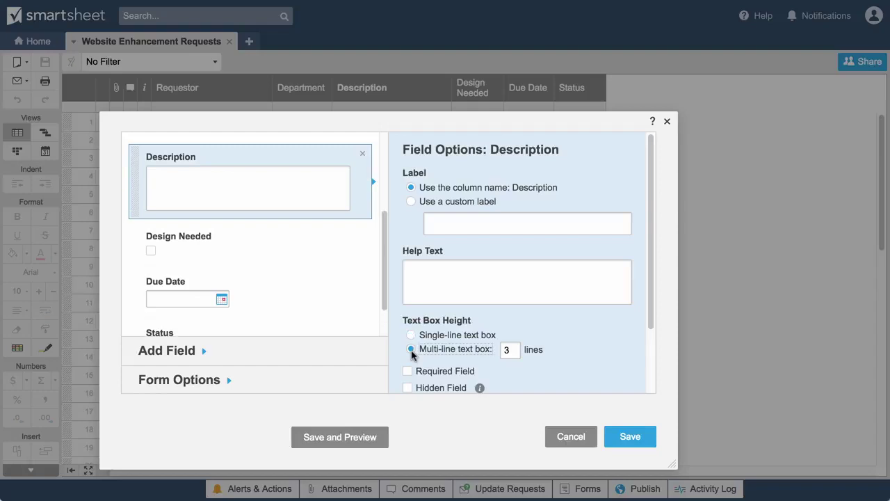
left_click(407, 373)
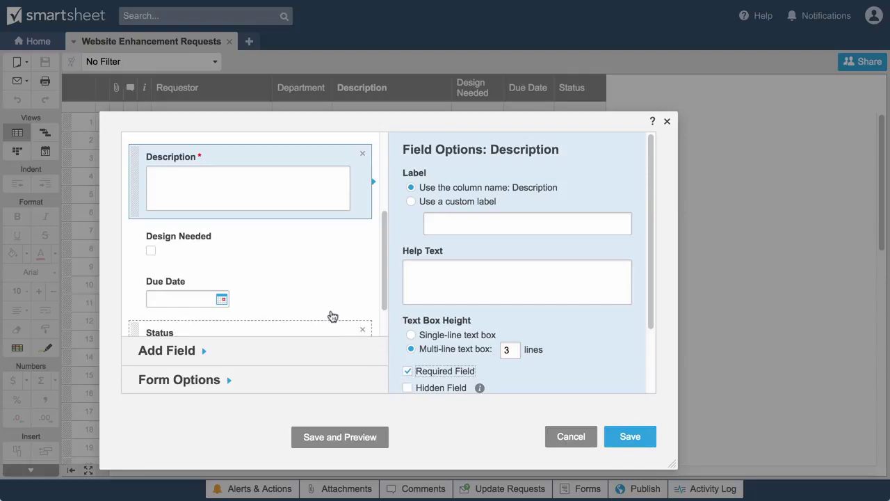
left_click(266, 255)
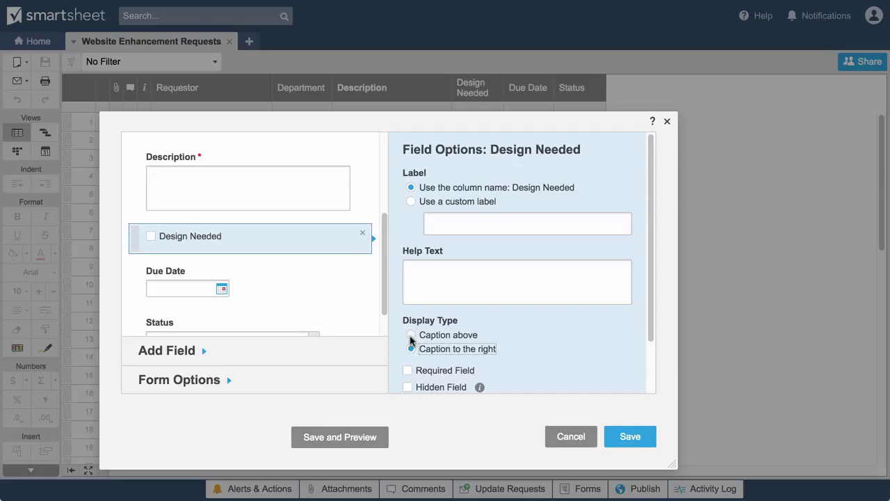
Step: Set the Design Needed default value to Checked and bring up the Add Field list
scroll(410, 339, "down", 2)
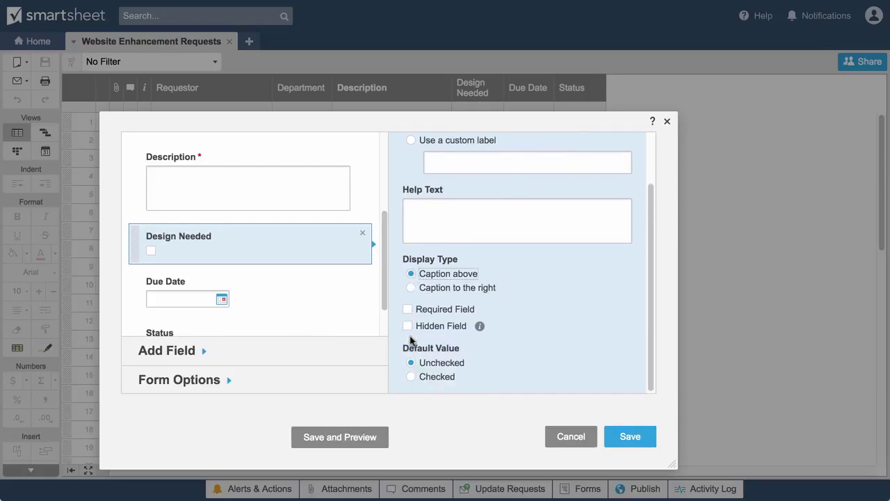
left_click(412, 376)
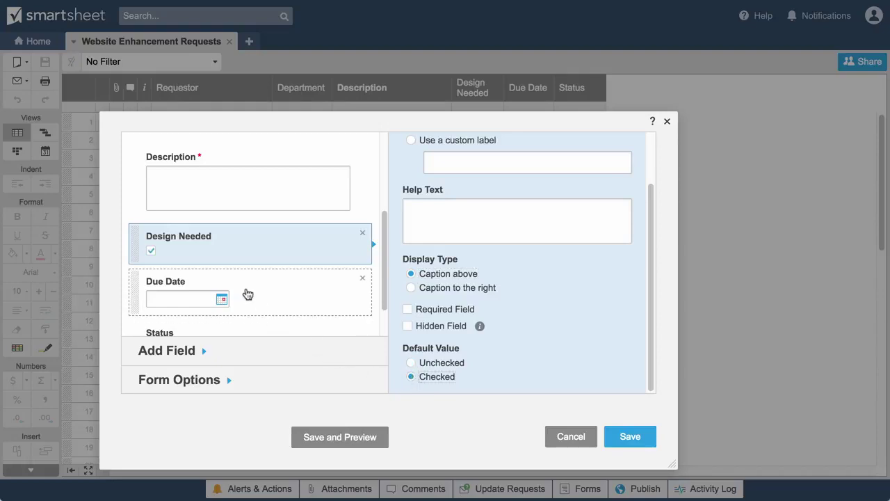
left_click(248, 294)
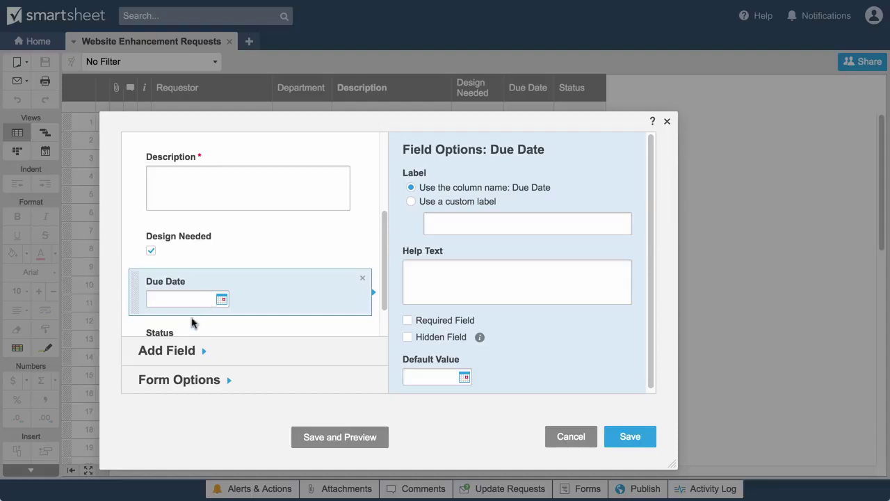
left_click(160, 353)
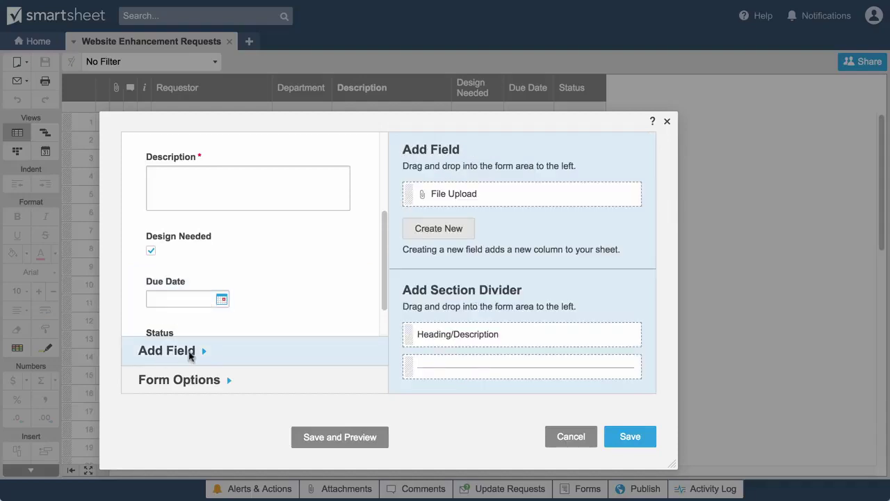
Step: Add a File Upload field labelled 'Examples' with help text 'Please upload a screenshot or other example'
left_click_drag(415, 194, 234, 338)
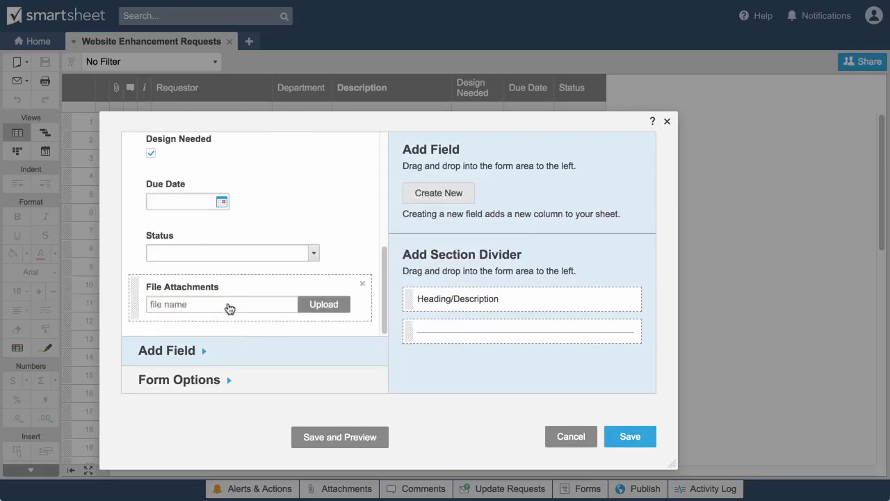
left_click(229, 294)
triple_click(467, 193)
type("Examples")
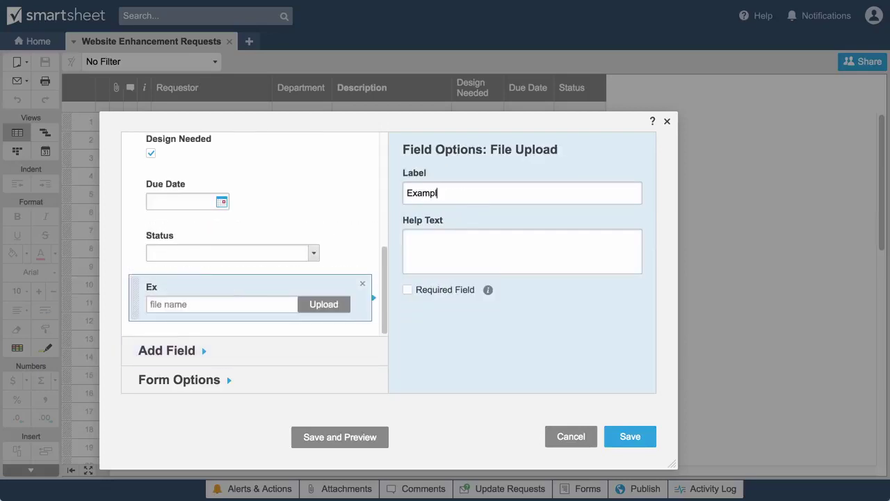
key("Tab")
type("Please upload a scree")
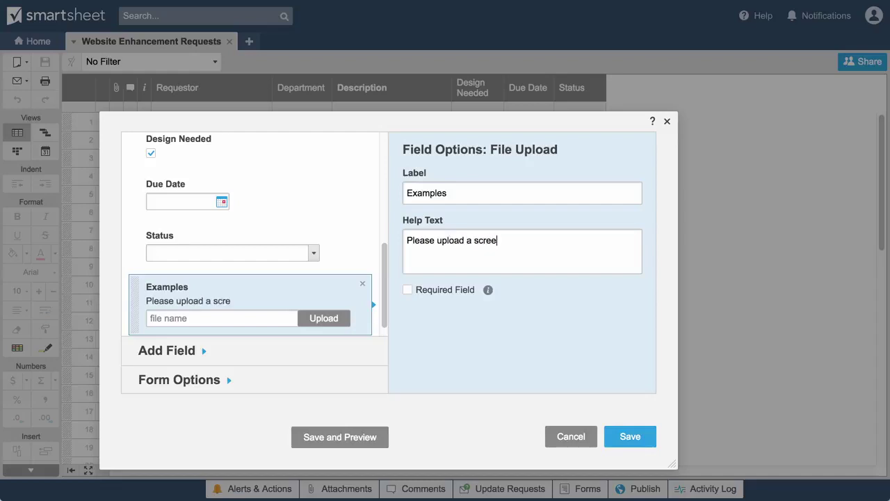
type("nshot or other examples")
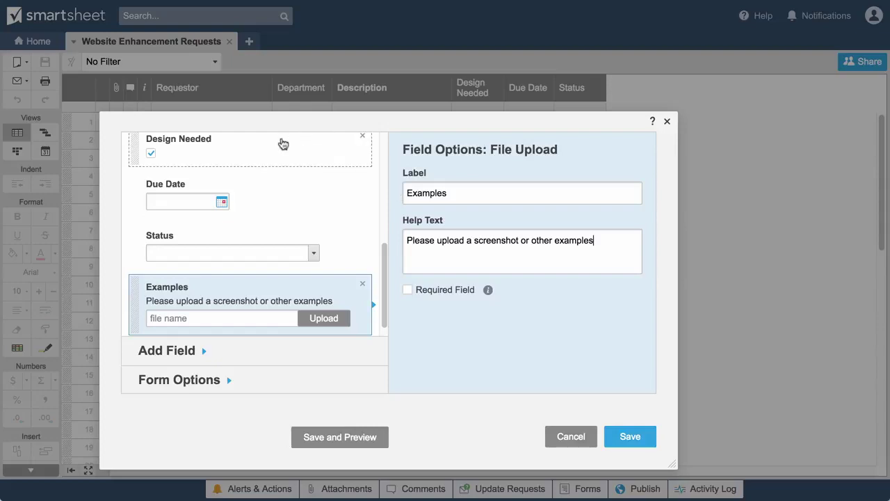
Step: Move Design Needed below Due Date, just above Examples, and delete Status from the form
left_click_drag(249, 152, 241, 244)
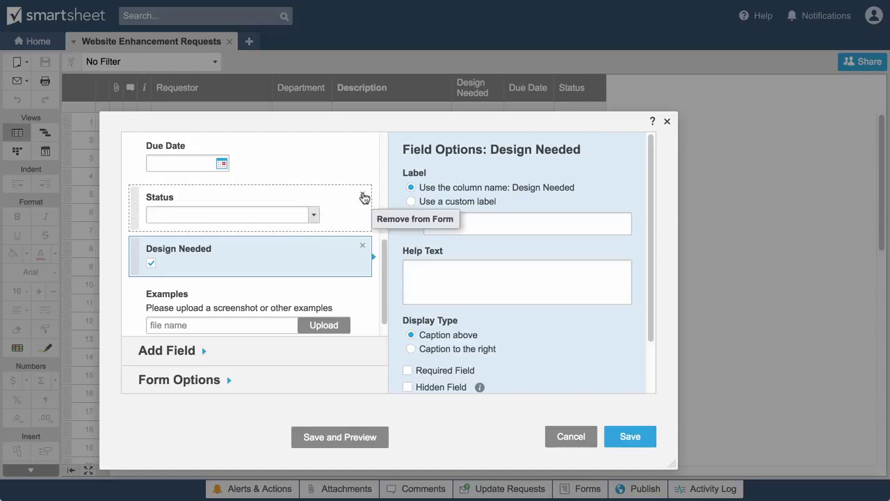
left_click(363, 196)
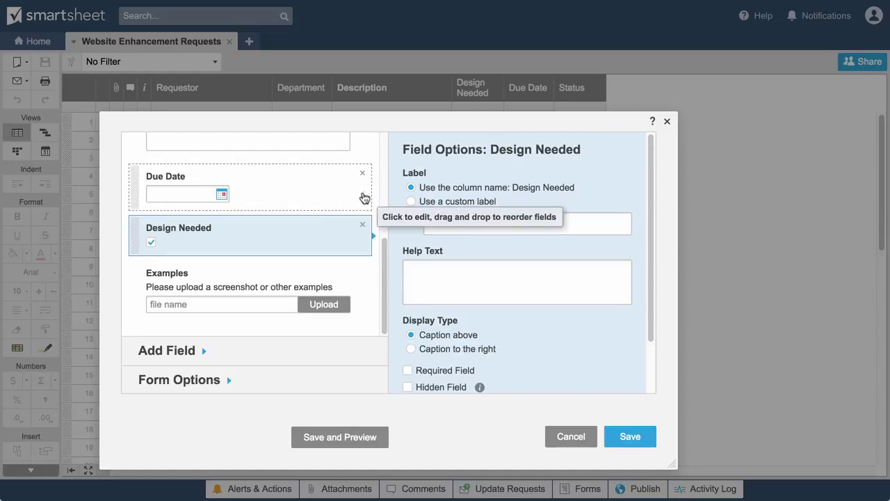
left_click(162, 383)
Step: Set confirmation 'Thanks! The web team will follow up with you shortly.', add email text, and save
triple_click(447, 221)
type("Thanks! The web")
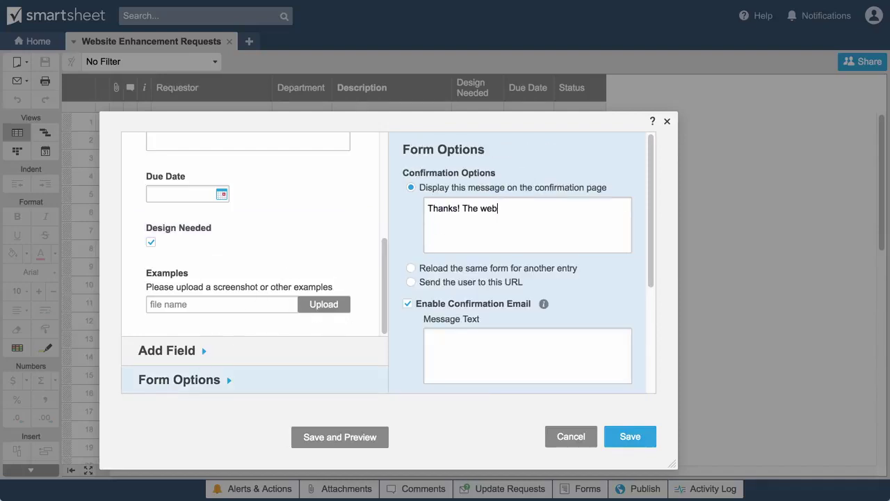
type(" team will follow up with you shortly.")
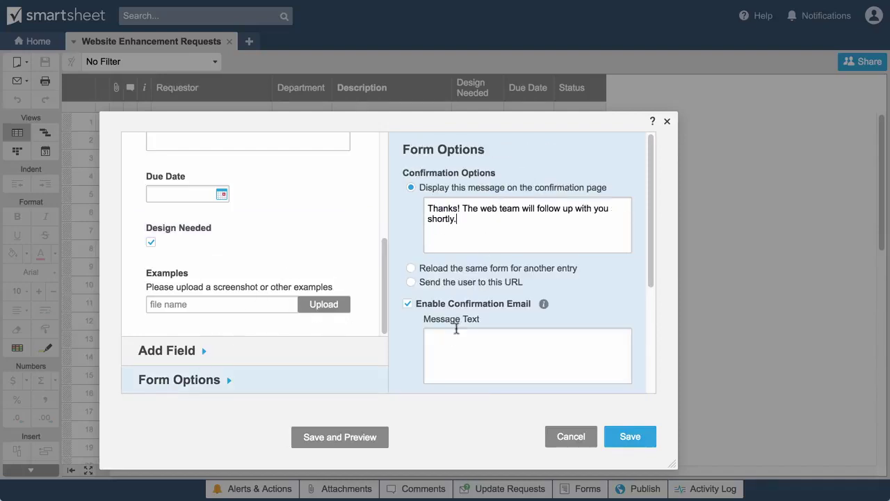
left_click(457, 331)
type("Thank you for submitting your entry. A copy is included below")
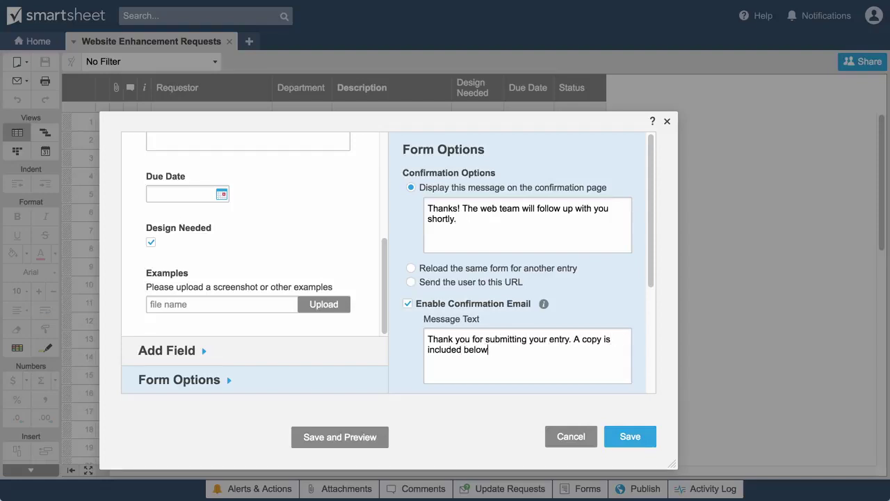
type(" for your records.")
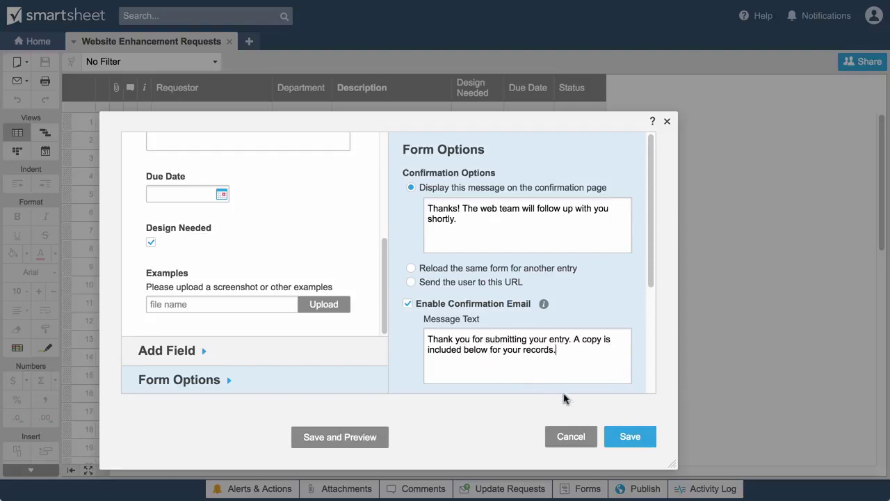
left_click(618, 436)
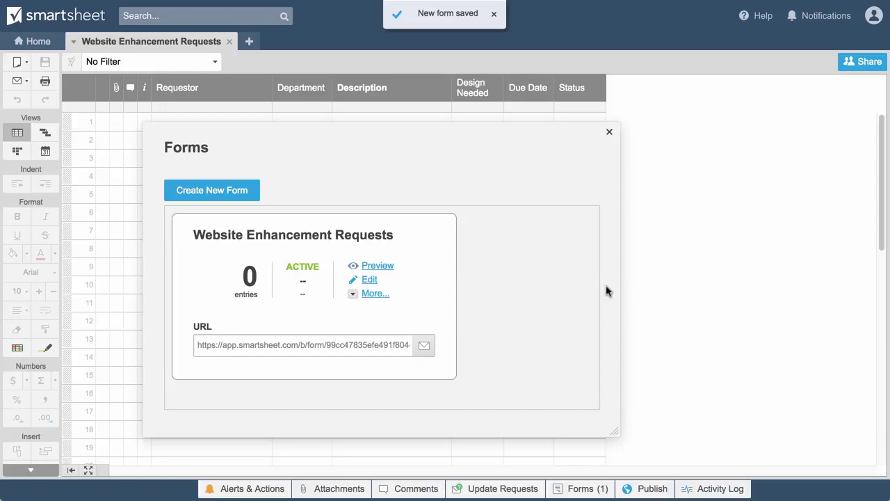
Step: Insert a column named Created right of Status with the system Created (Date) type
left_click(609, 133)
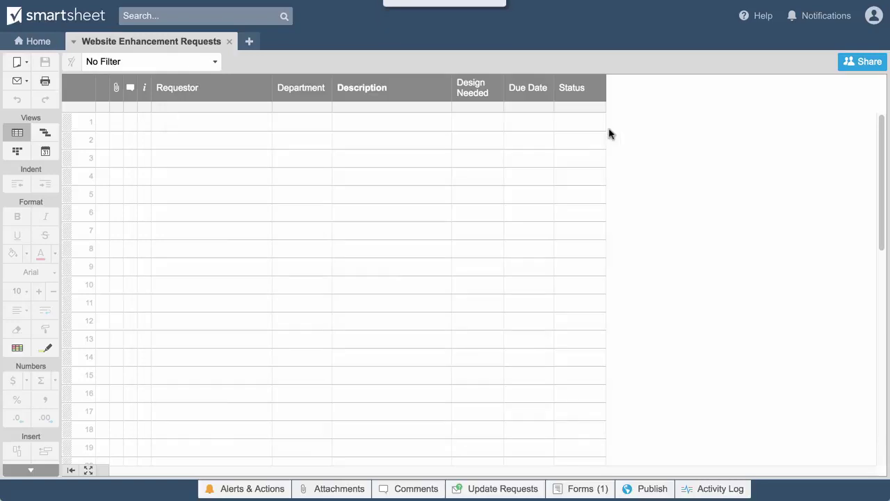
left_click(590, 89)
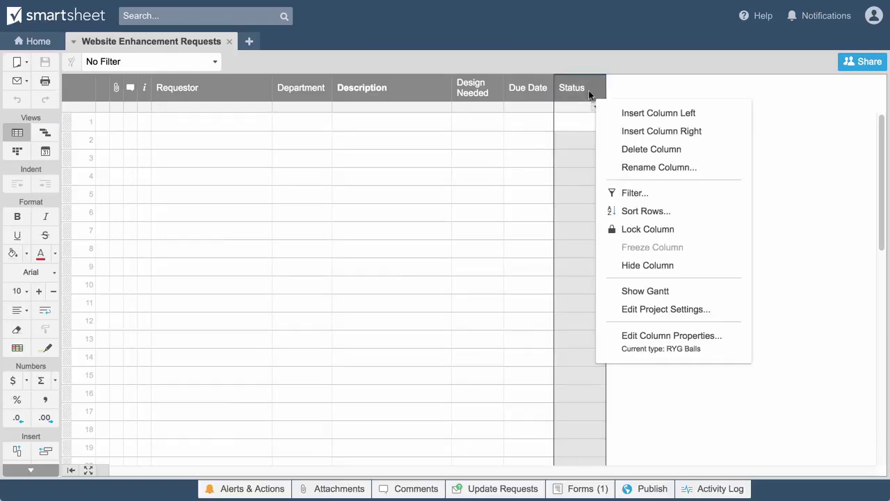
left_click(624, 131)
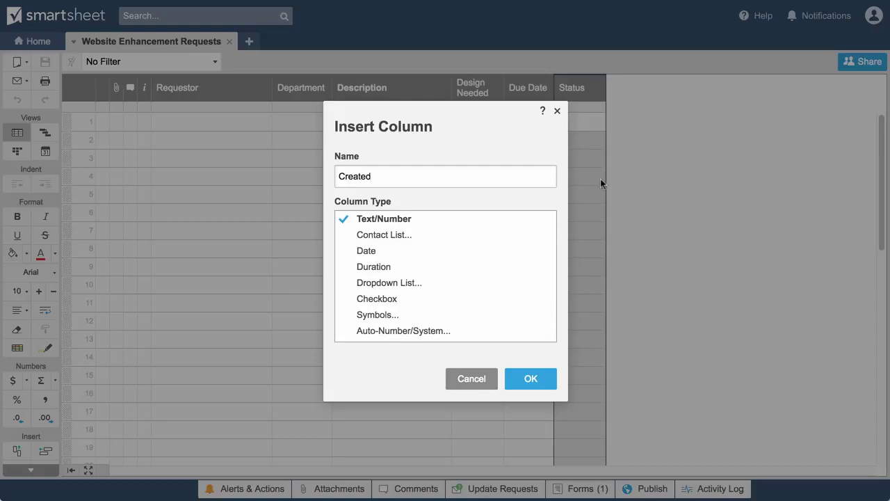
left_click(425, 332)
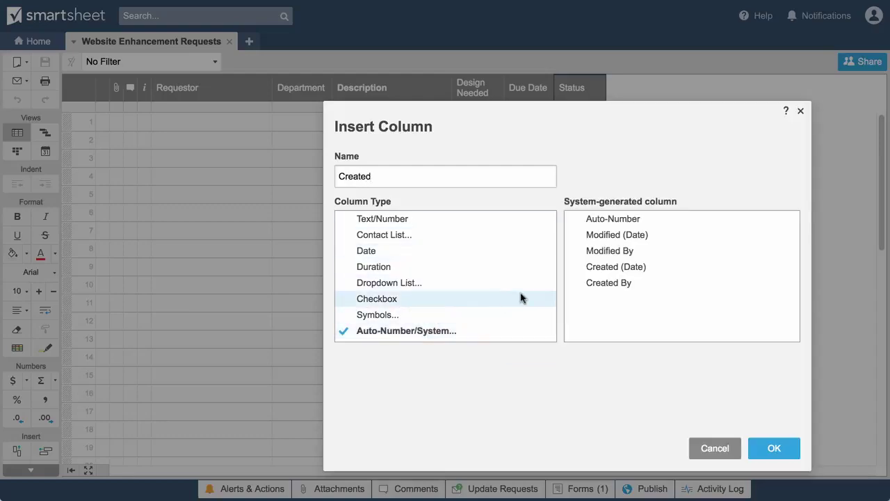
left_click(585, 271)
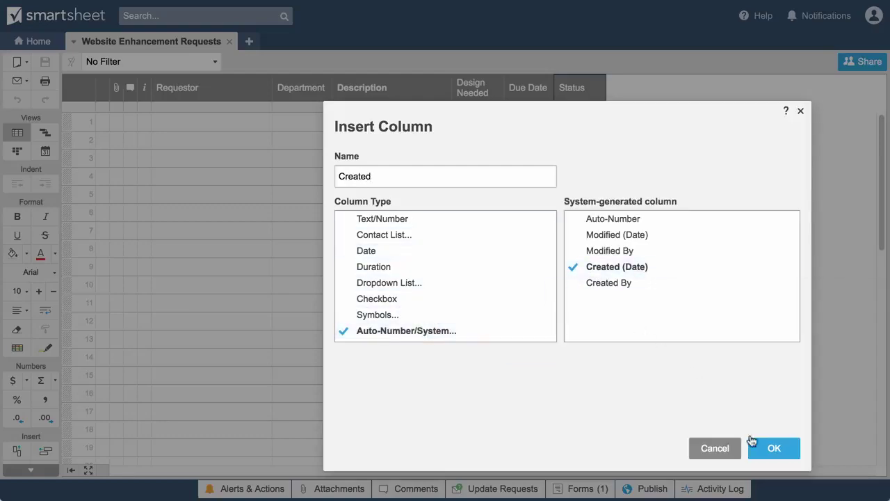
left_click(768, 449)
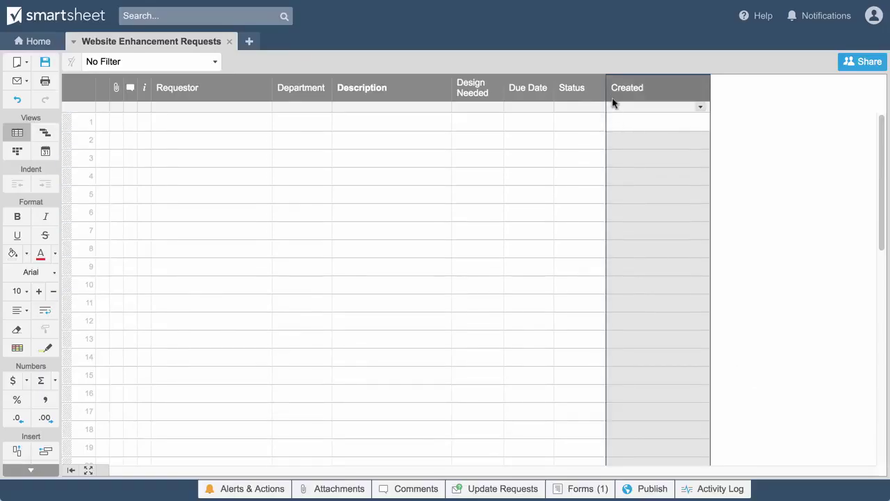
right_click(614, 103)
Step: Insert an Assigned To column right of Created using the Contact List type
left_click(648, 133)
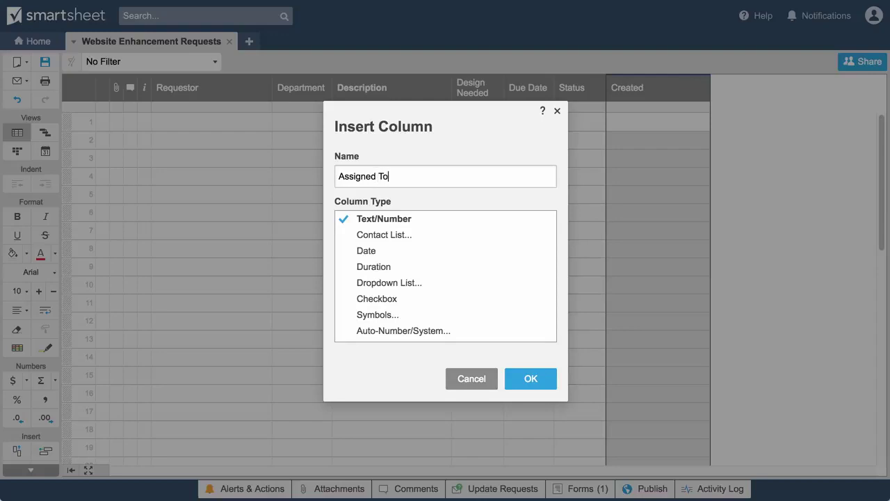
left_click(443, 235)
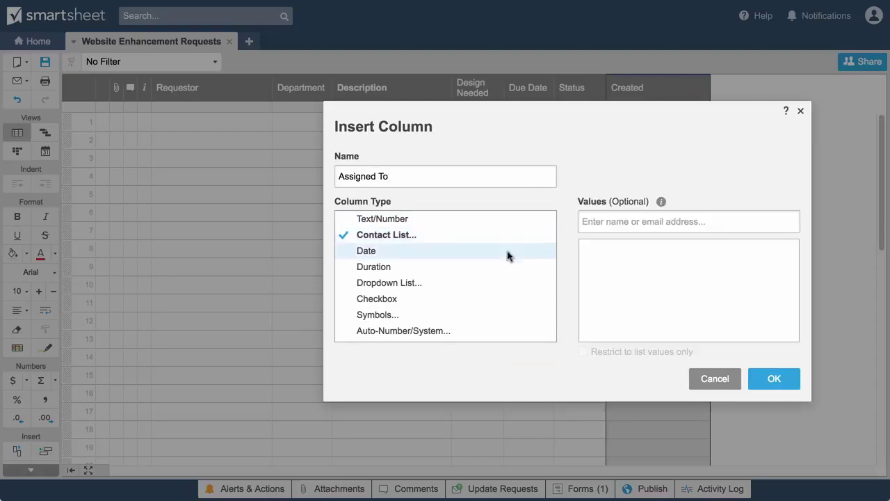
left_click(775, 379)
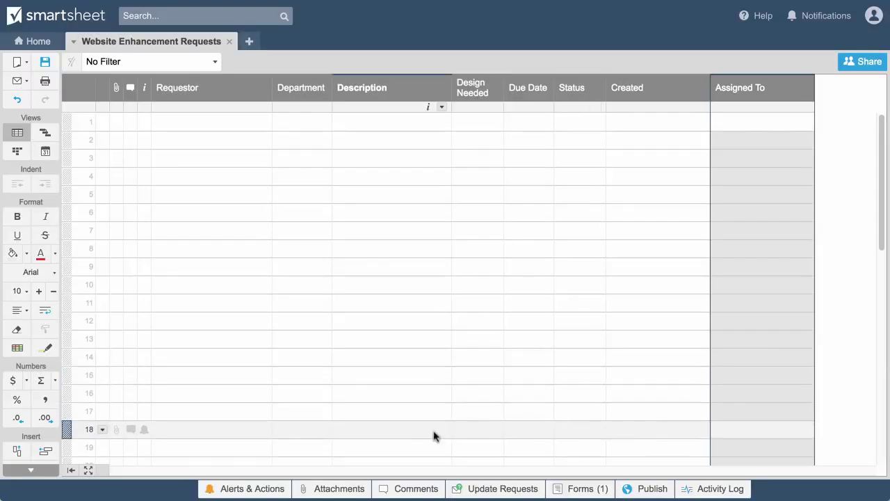
Step: Save a 'Send a notification' rule triggered when a row is added, updated, or deleted, then show the sheet's Forms list
left_click(265, 487)
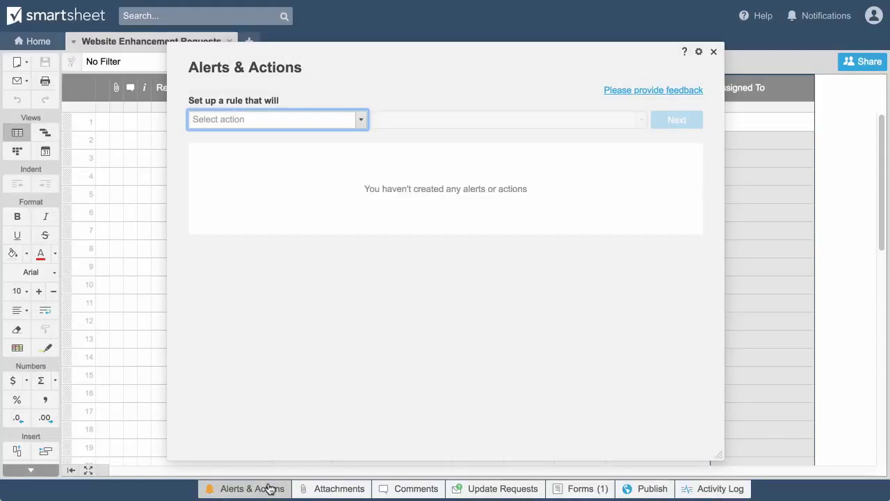
left_click(223, 119)
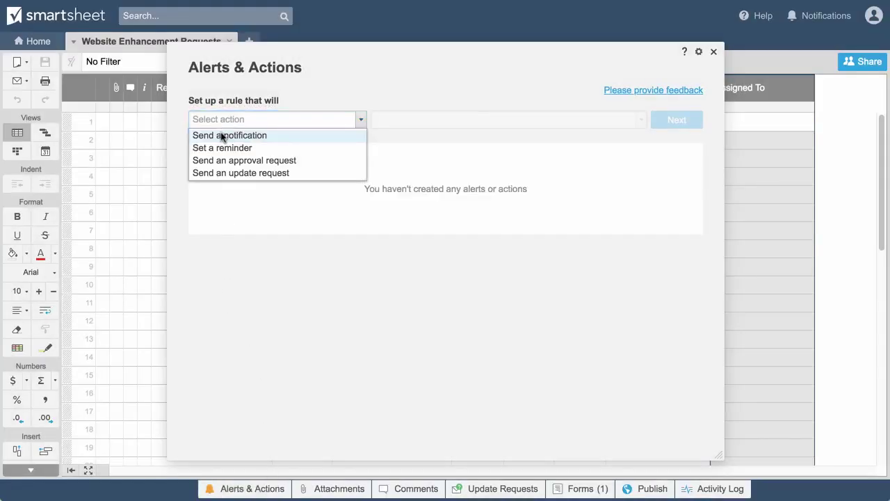
left_click(223, 135)
left_click(393, 119)
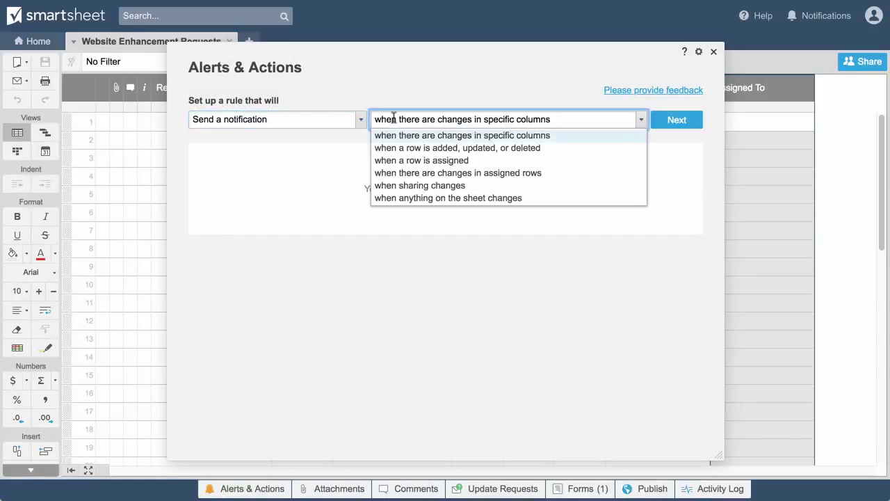
left_click(398, 148)
left_click(678, 124)
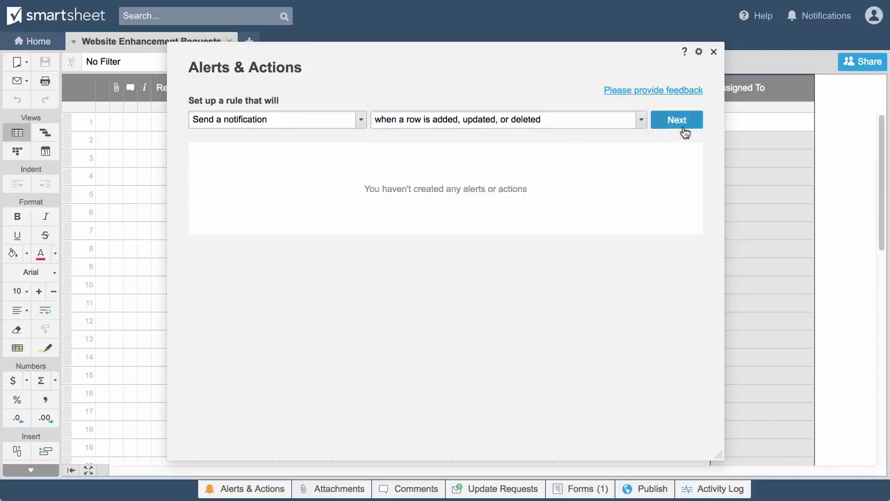
left_click(632, 351)
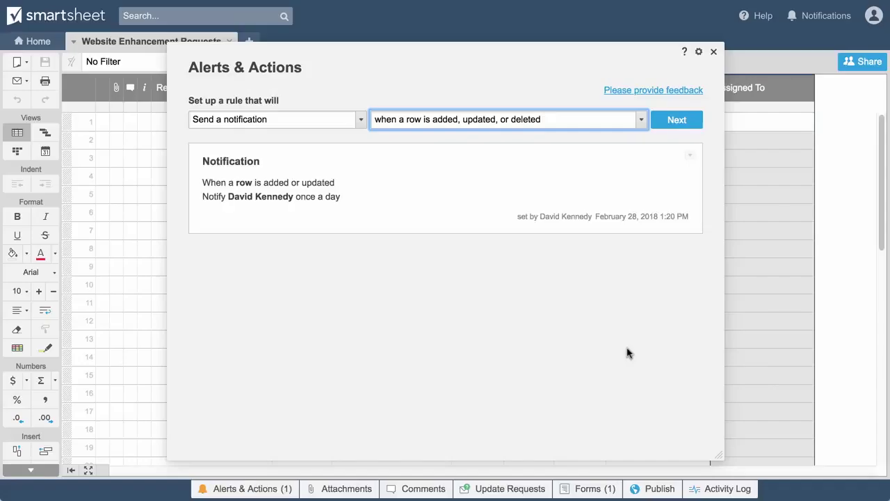
left_click(485, 122)
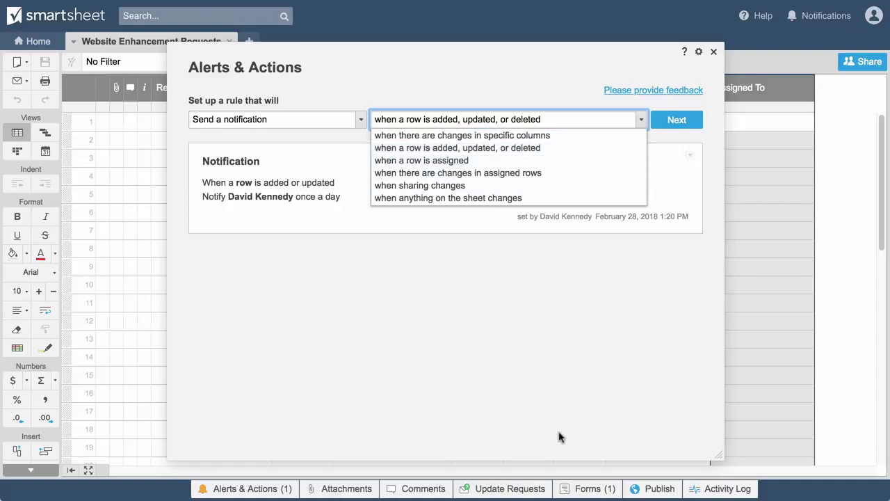
left_click(586, 488)
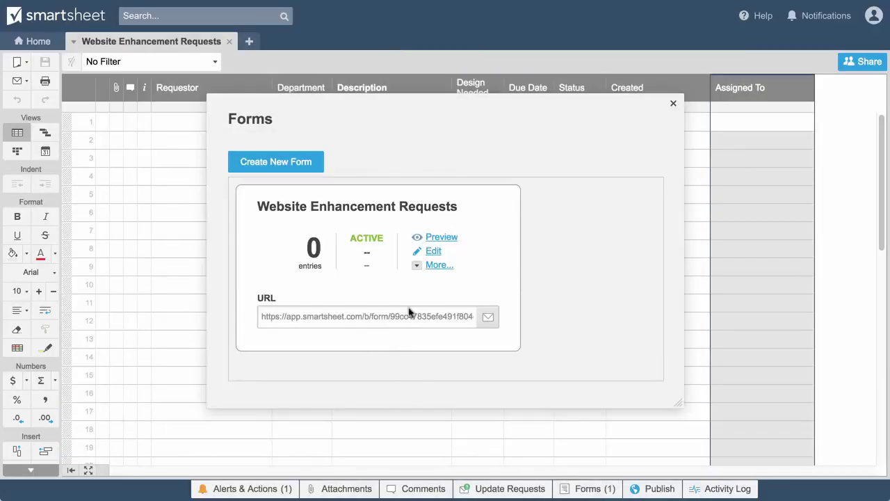
Step: View the form's embed HTML via More > Get Embed Code, then bring up Send Link to Form
left_click(417, 265)
left_click(480, 343)
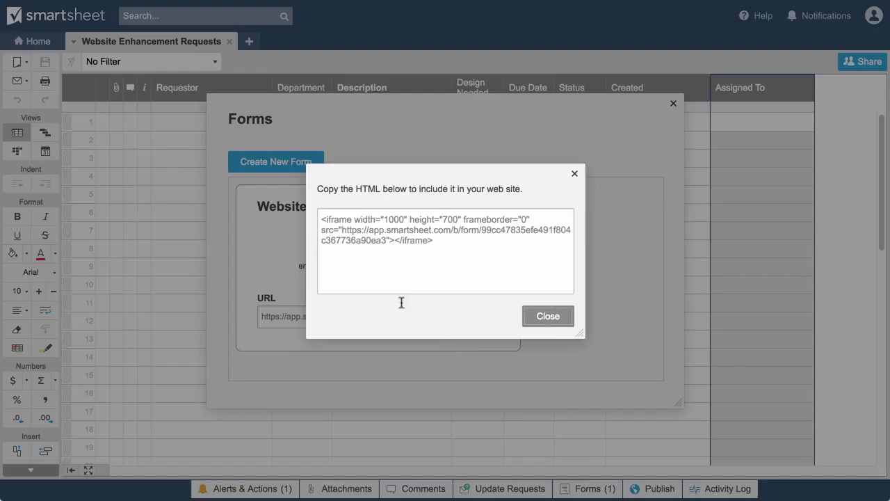
left_click(529, 315)
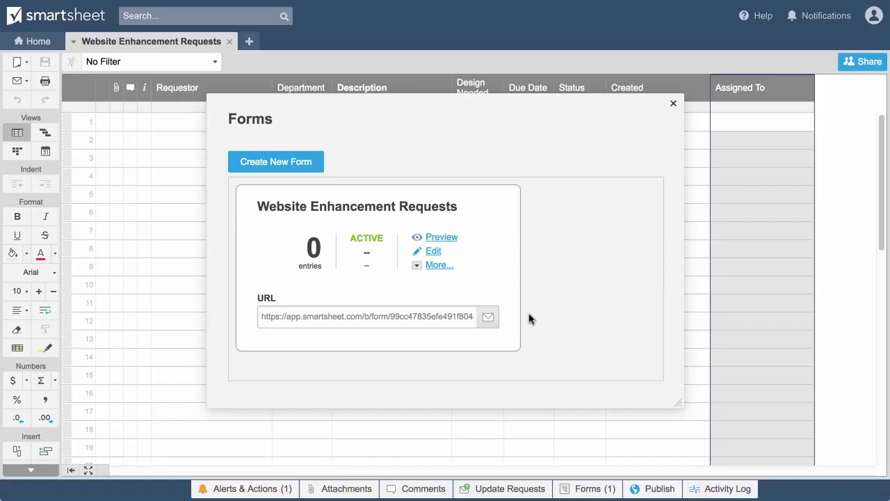
left_click(489, 318)
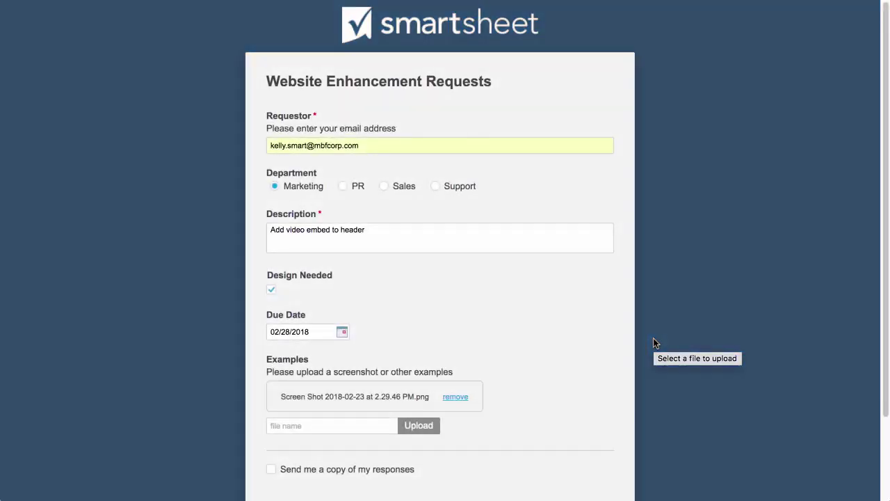
scroll(656, 348, "down", 3)
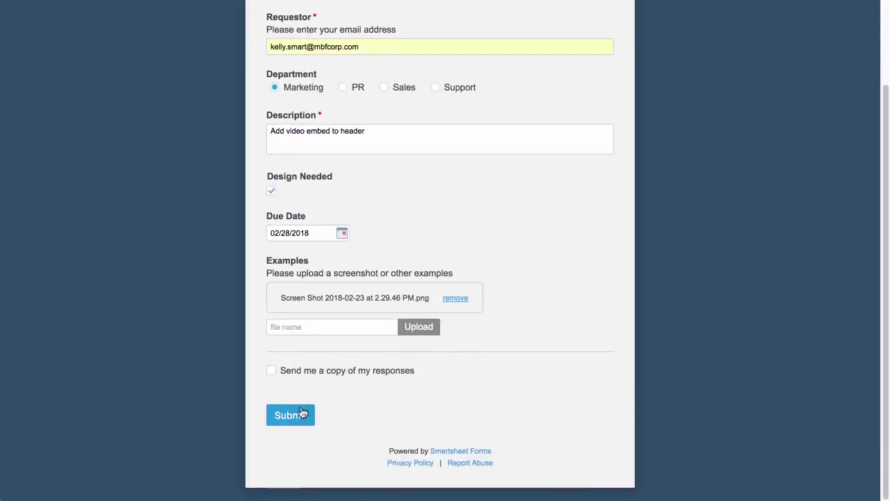
Step: Submit the Marketing 'Add video embed to header' request so it lands in row 1
left_click(302, 415)
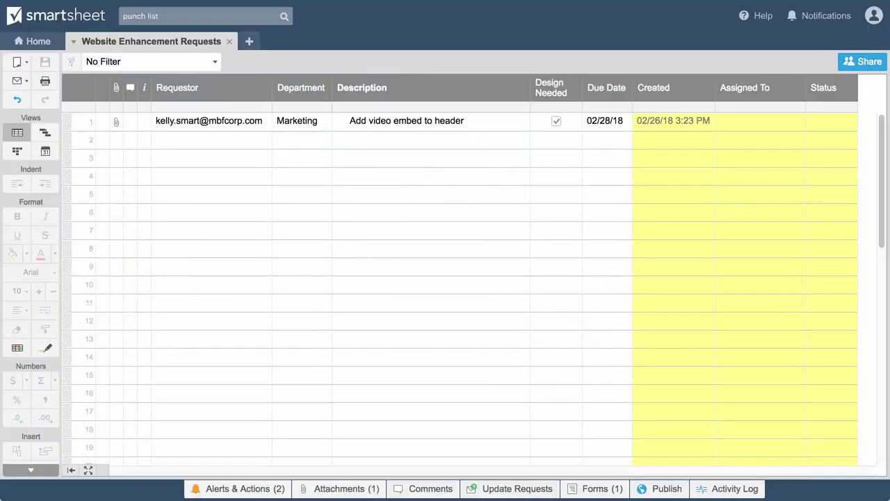